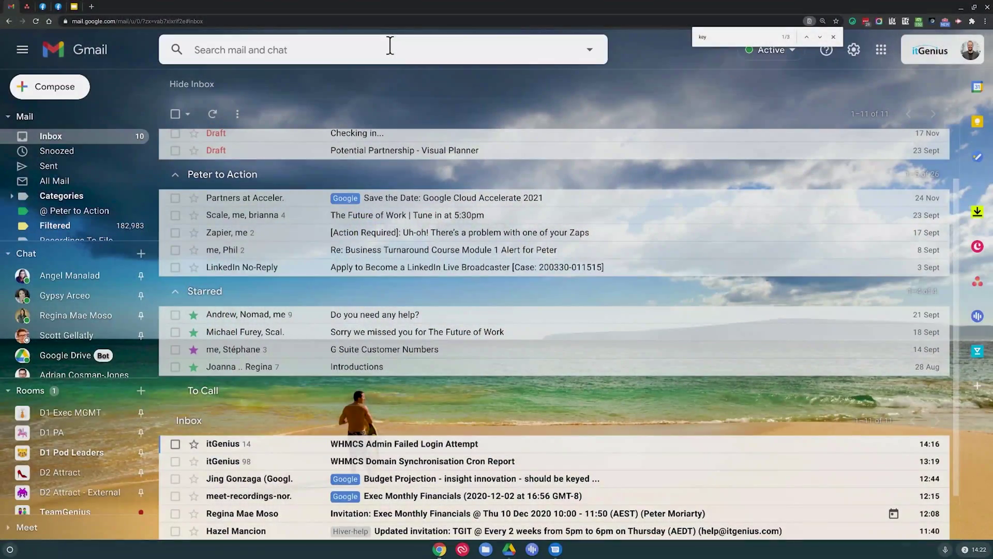
# Search all mail for 'unsubscribe' using the suggested query.
pyautogui.write('unsu')
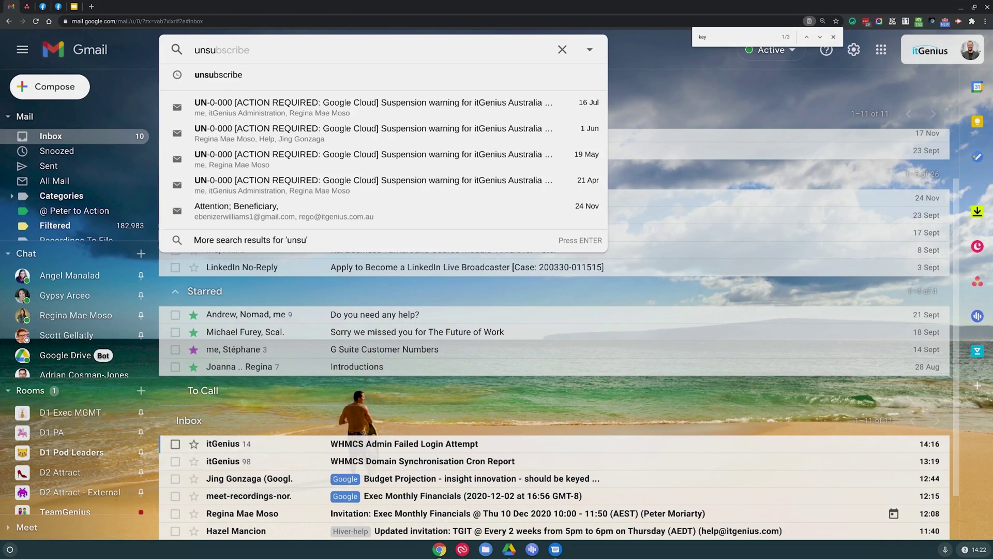
pyautogui.press('Down')
pyautogui.press('Return')
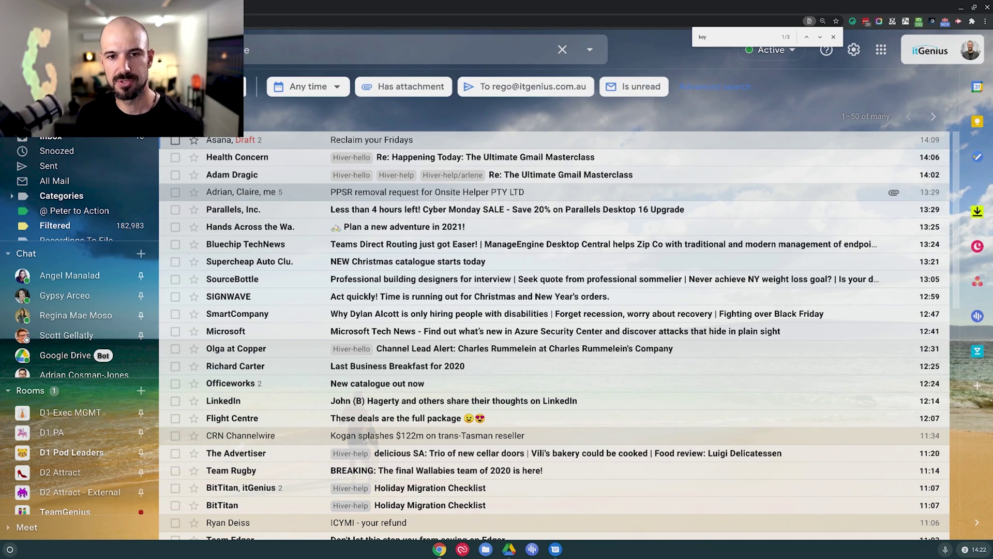
# Scroll up and down through the unsubscribe search results to review the matching messages.
pyautogui.scroll(-1, 445, 166)
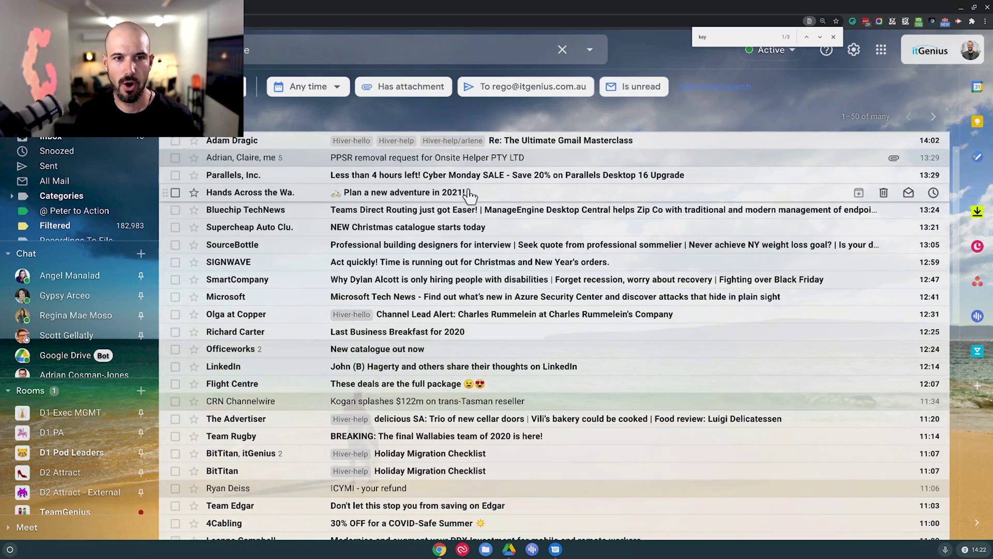
pyautogui.scroll(1, 362, 191)
pyautogui.scroll(-1, 243, 157)
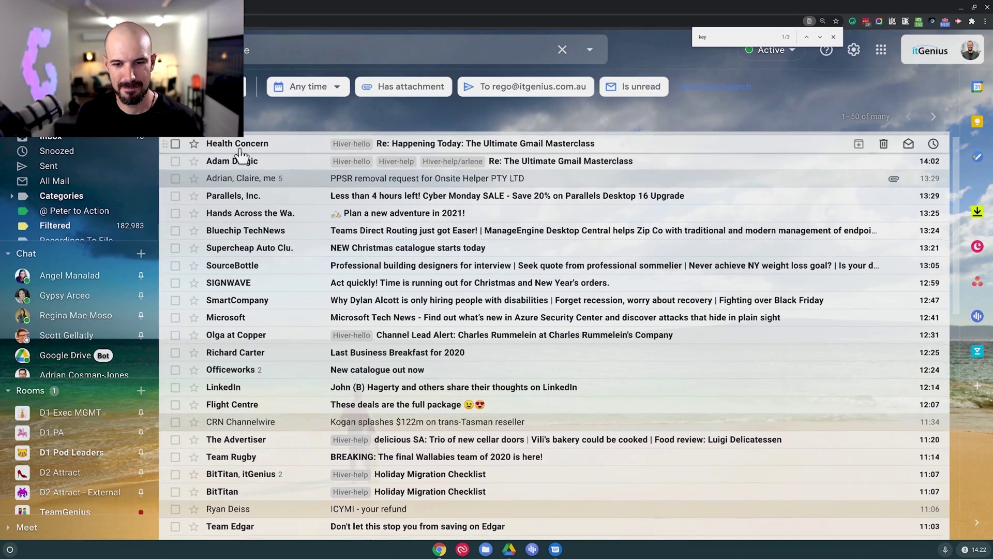
pyautogui.scroll(-2, 309, 181)
pyautogui.scroll(-3, 308, 215)
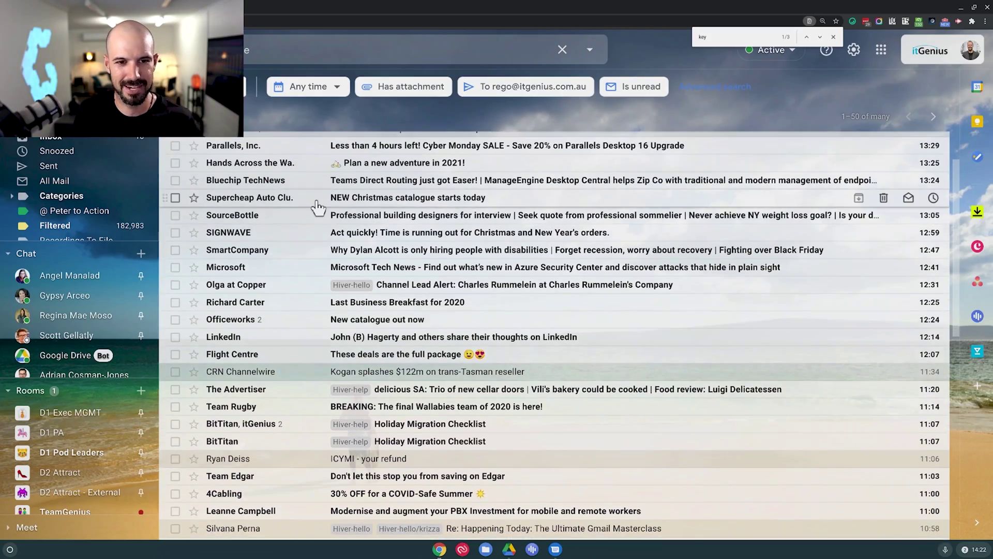
pyautogui.scroll(-7, 308, 214)
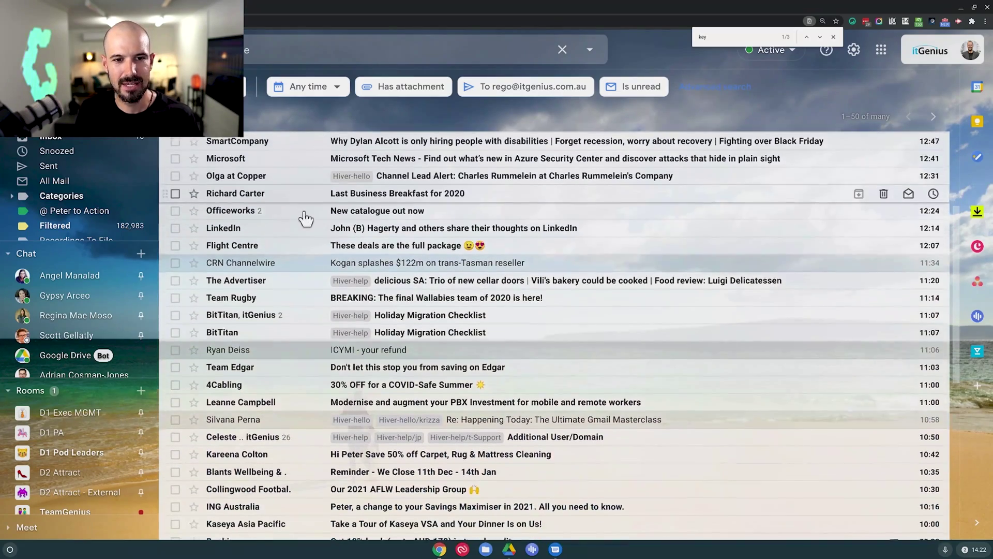
pyautogui.scroll(-10, 298, 240)
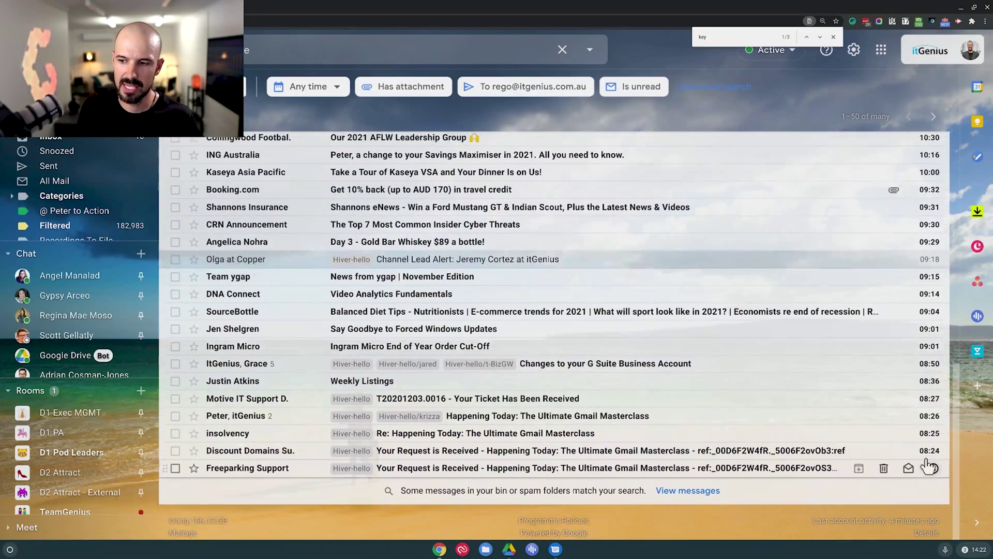
pyautogui.scroll(18, 882, 444)
pyautogui.scroll(2, 850, 432)
pyautogui.scroll(-14, 843, 417)
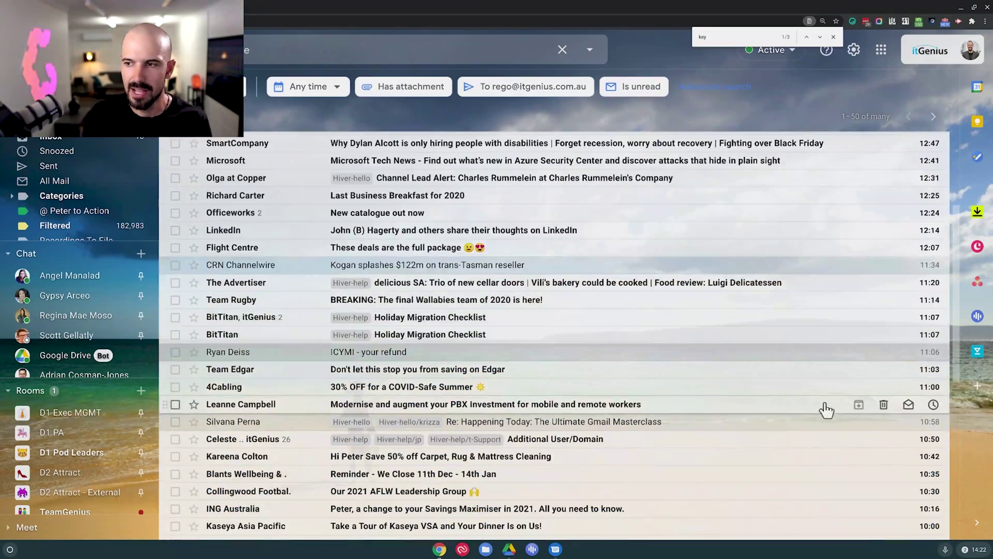
pyautogui.scroll(-4, 802, 373)
pyautogui.scroll(20, 798, 377)
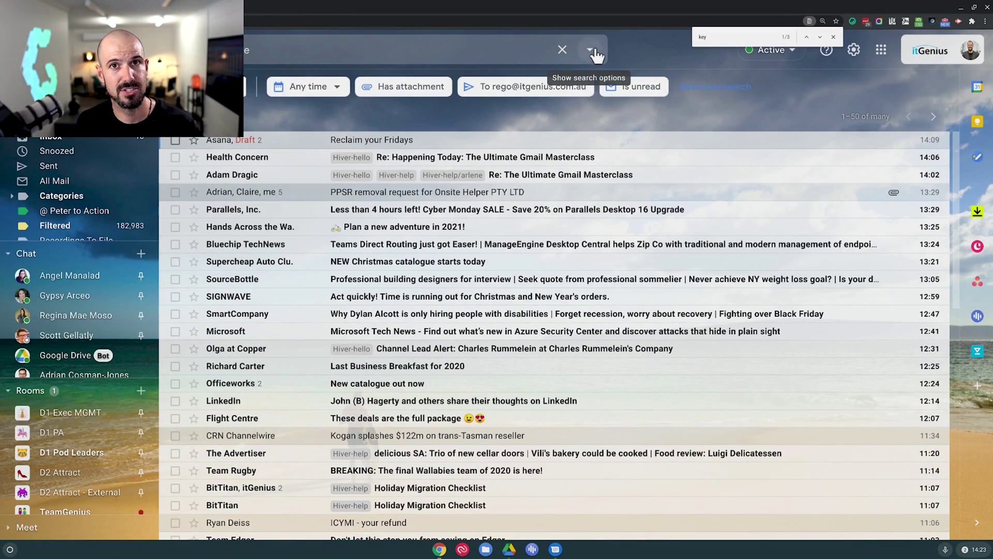
# Create a filter from the unsubscribe search that makes matching mail skip the inbox.
pyautogui.click(590, 51)
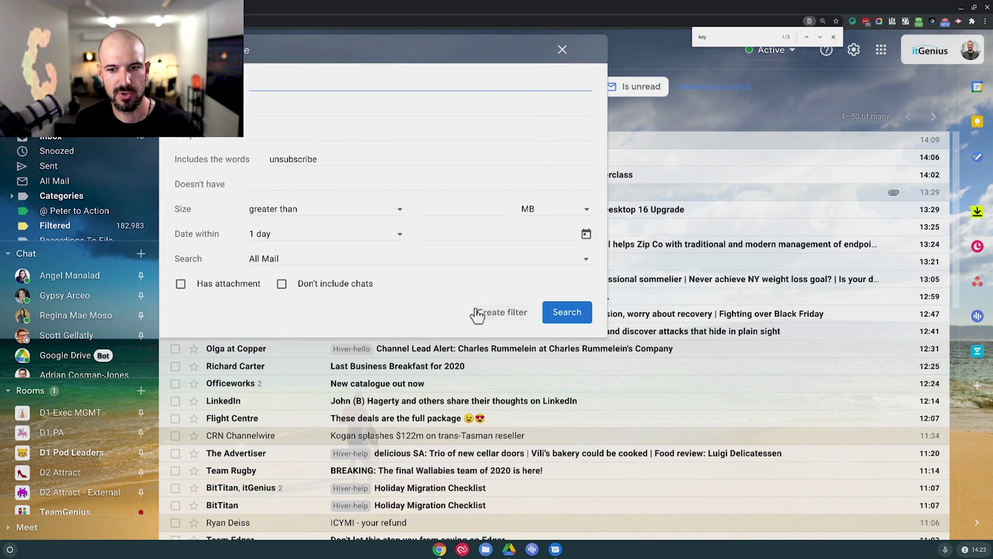
pyautogui.click(516, 313)
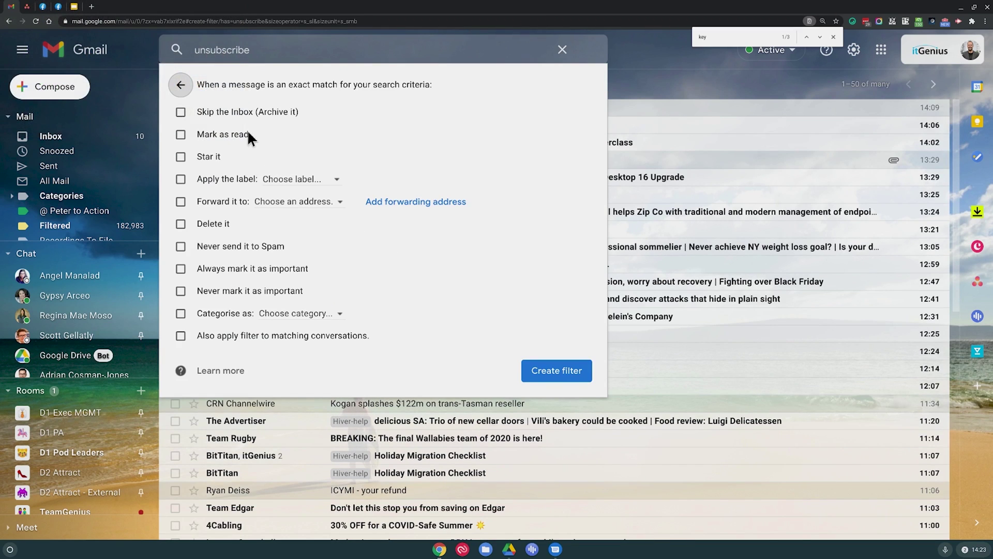
pyautogui.click(247, 113)
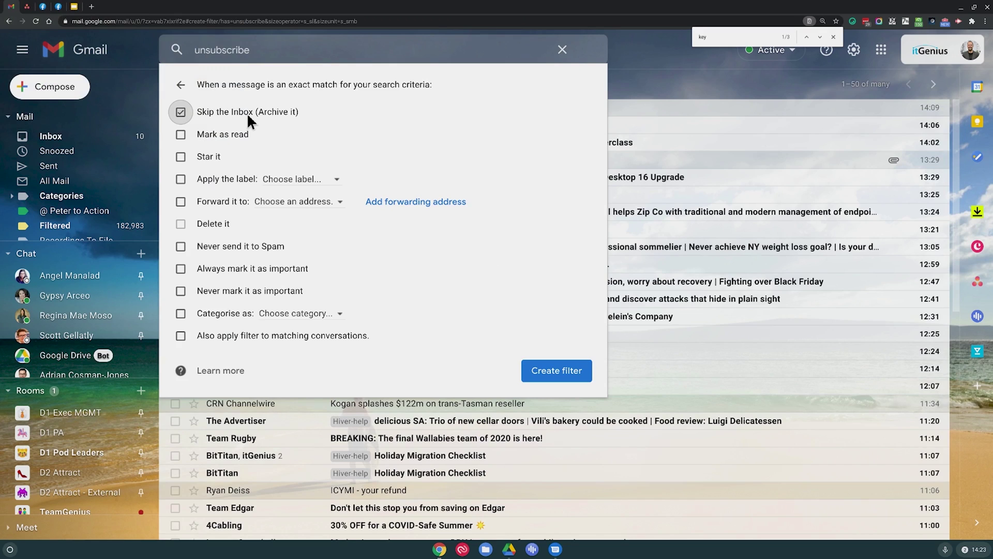
# Have the filter apply the Filtered label and also cover existing matching conversations.
pyautogui.click(231, 179)
pyautogui.click(294, 181)
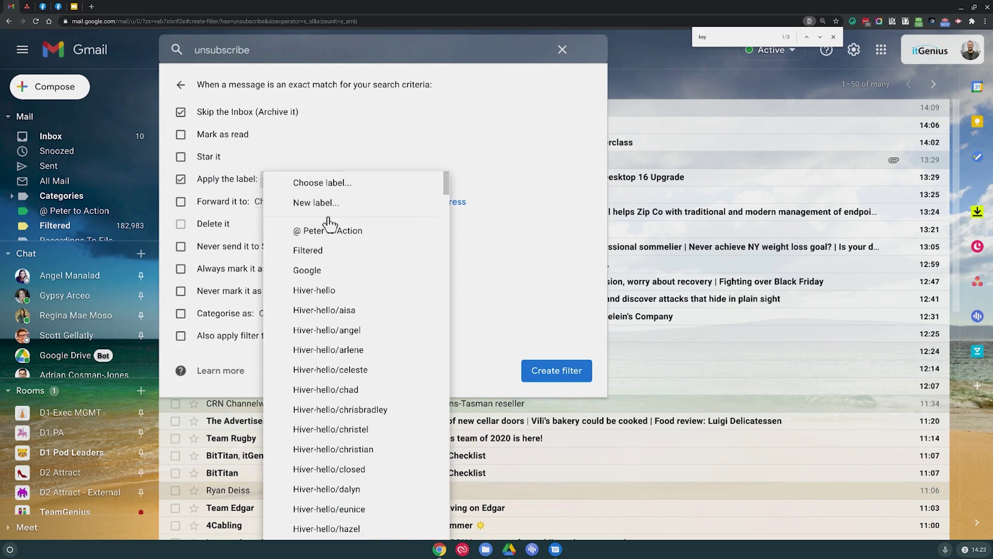
pyautogui.scroll(-15, 365, 281)
pyautogui.scroll(-20, 366, 283)
pyautogui.scroll(-6, 367, 282)
pyautogui.scroll(20, 367, 281)
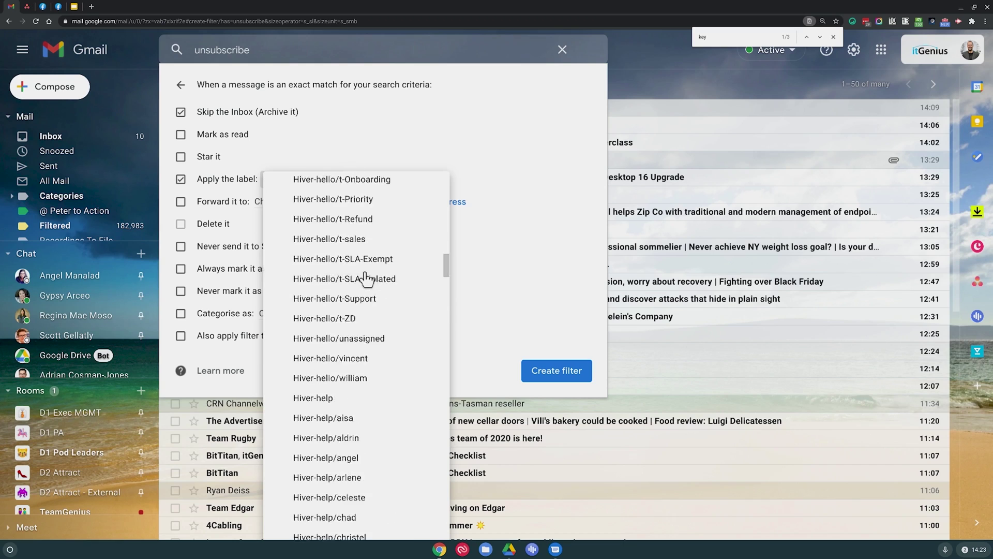
pyautogui.scroll(10, 365, 279)
pyautogui.click(313, 251)
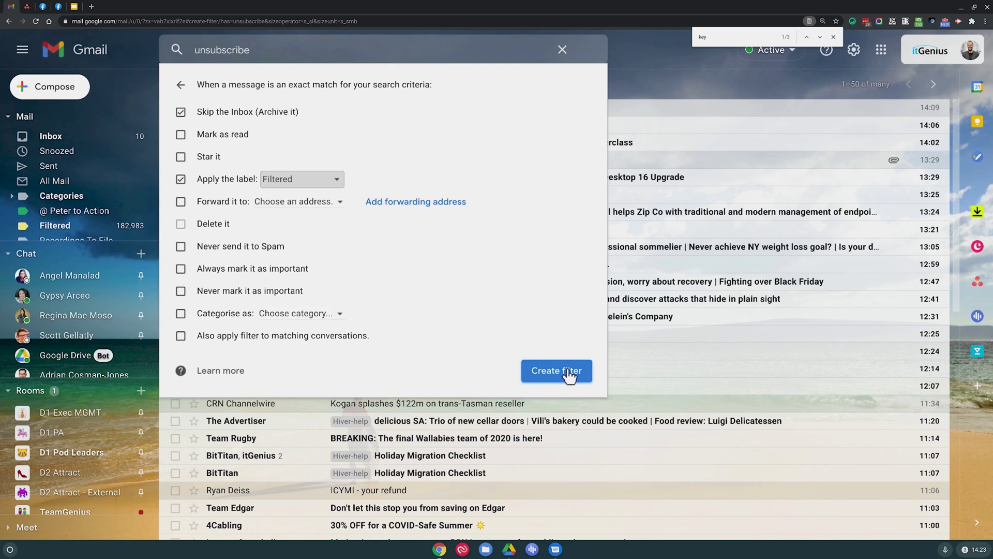
pyautogui.click(262, 335)
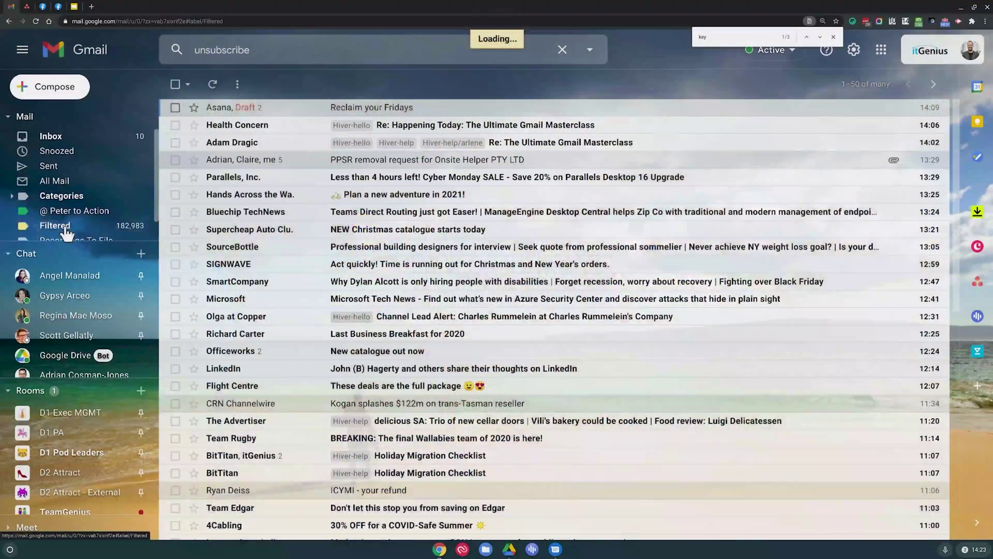
# Scroll the Filtered label's messages and check the sort order menu without changing it.
pyautogui.scroll(-5, 514, 269)
pyautogui.scroll(-4, 514, 270)
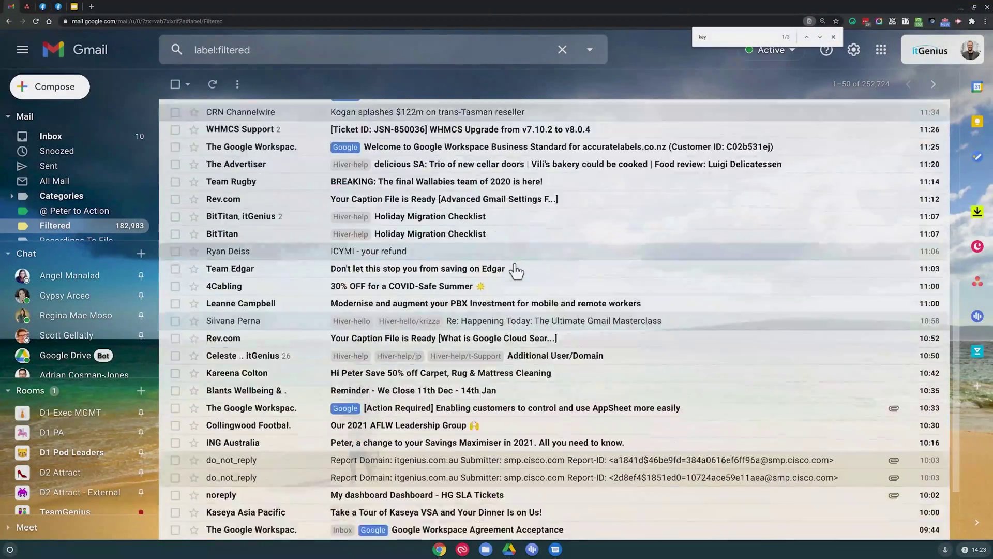
pyautogui.scroll(8, 514, 270)
pyautogui.click(874, 89)
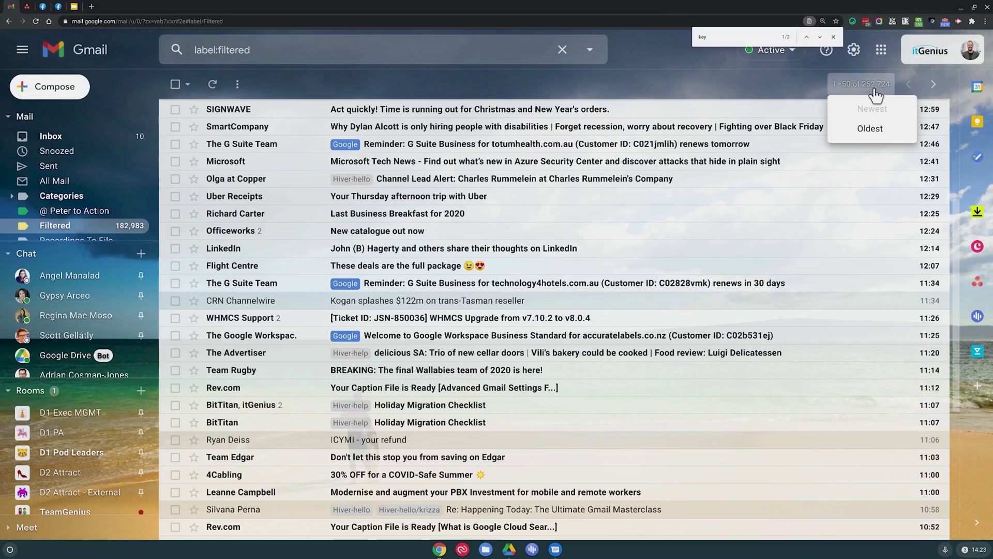
pyautogui.click(875, 95)
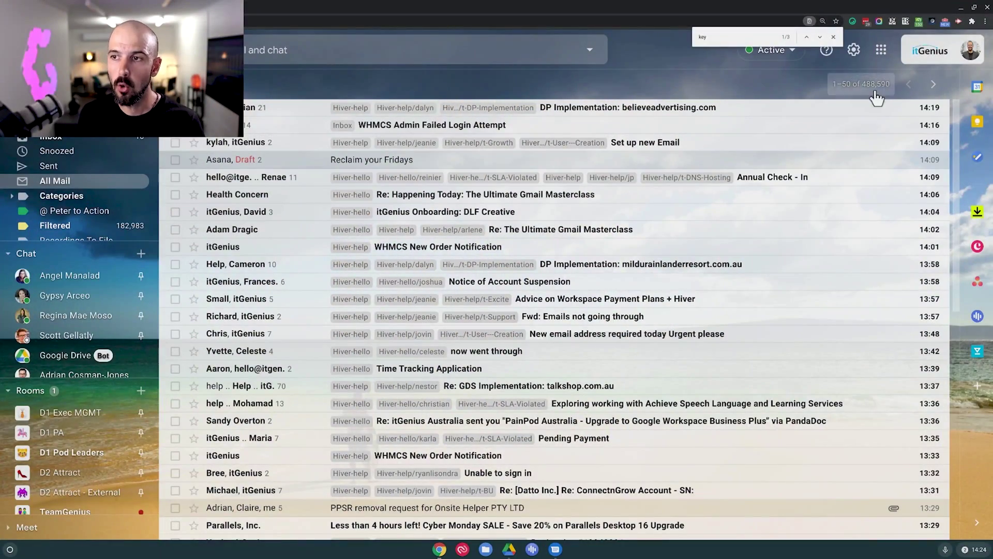
# Scroll through the All Mail conversation list.
pyautogui.scroll(-10, 800, 217)
pyautogui.scroll(6, 776, 229)
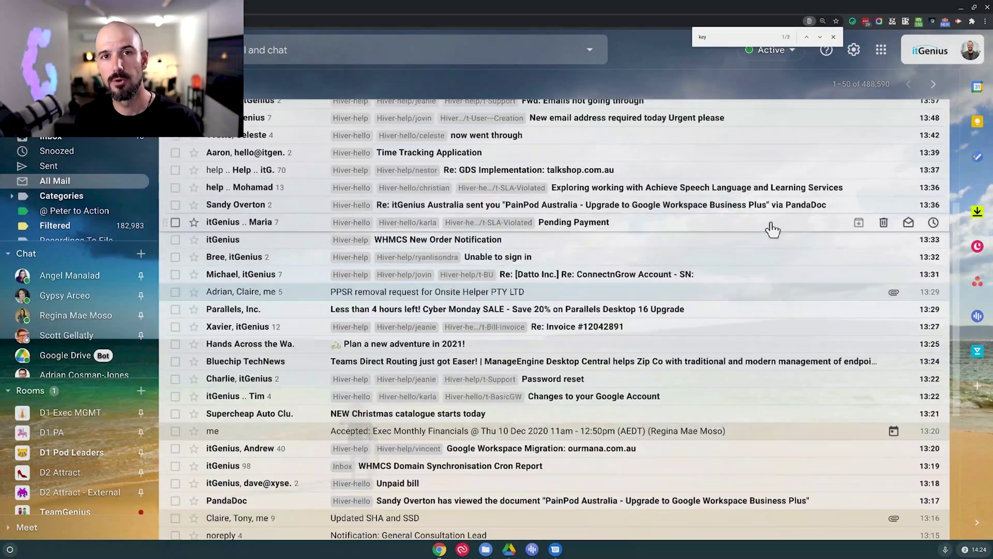
pyautogui.scroll(5, 773, 229)
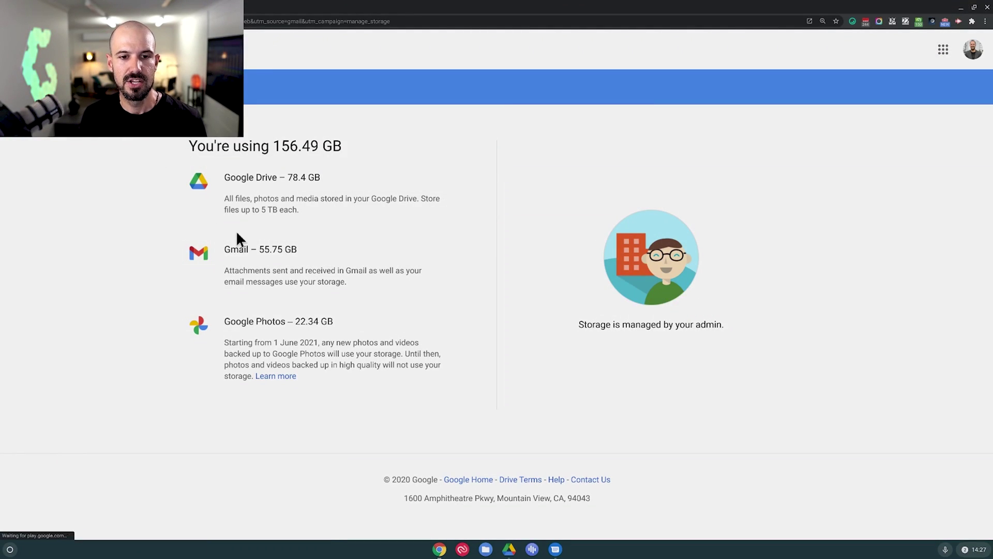
# Confirm Gmail's 55.75 GB storage usage, then open the WHMCS Admin Failed Login Attempt email.
pyautogui.moveTo(258, 250); pyautogui.dragTo(311, 245)
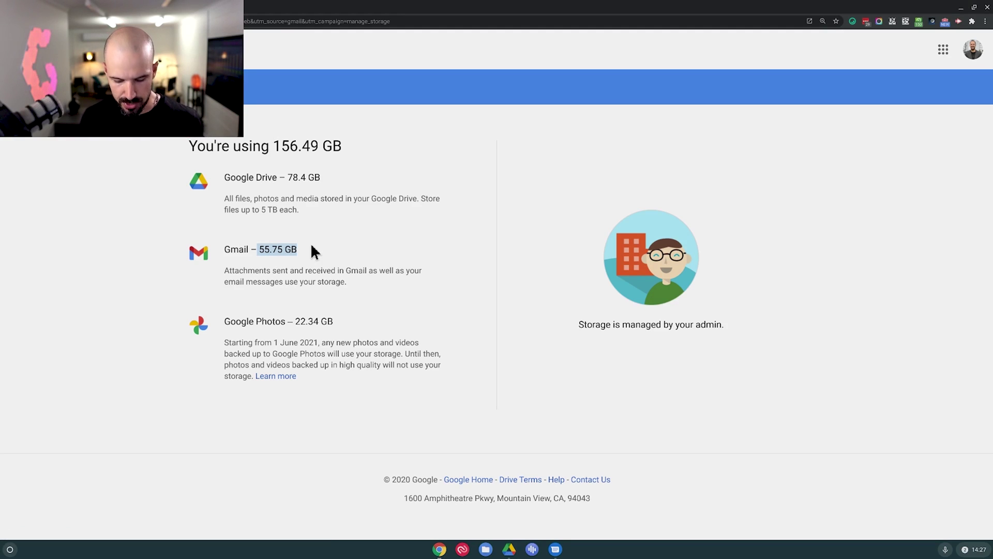
pyautogui.hotkey('ctrl', '+')
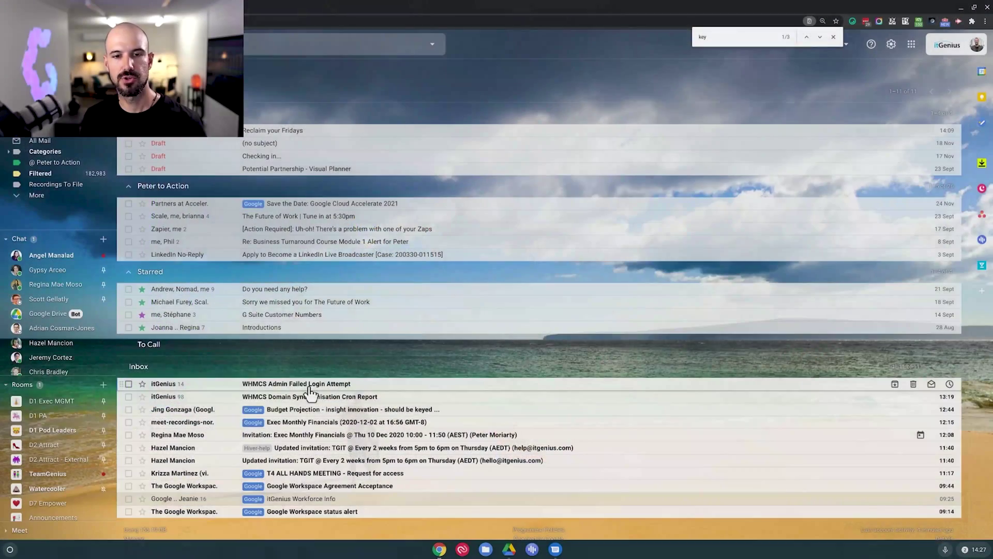
pyautogui.click(307, 385)
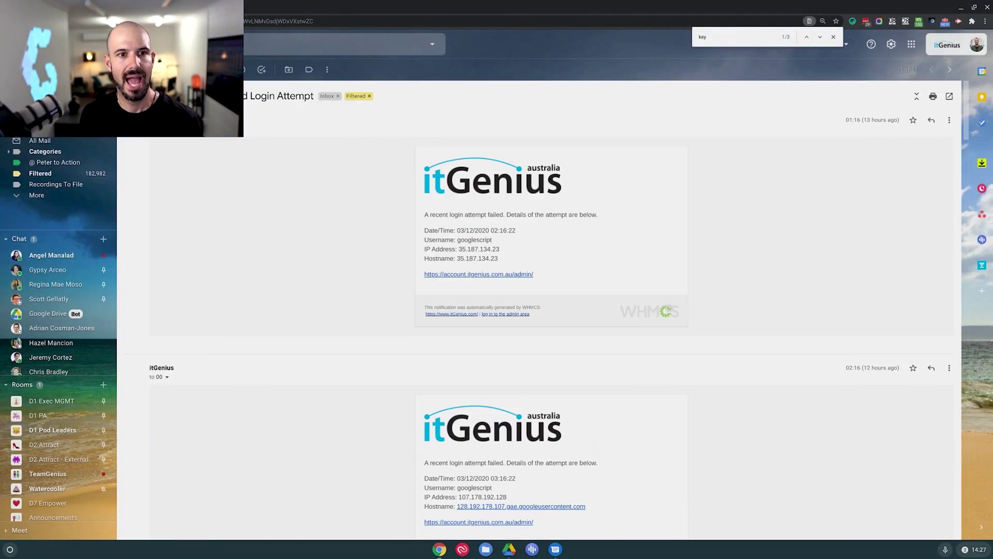